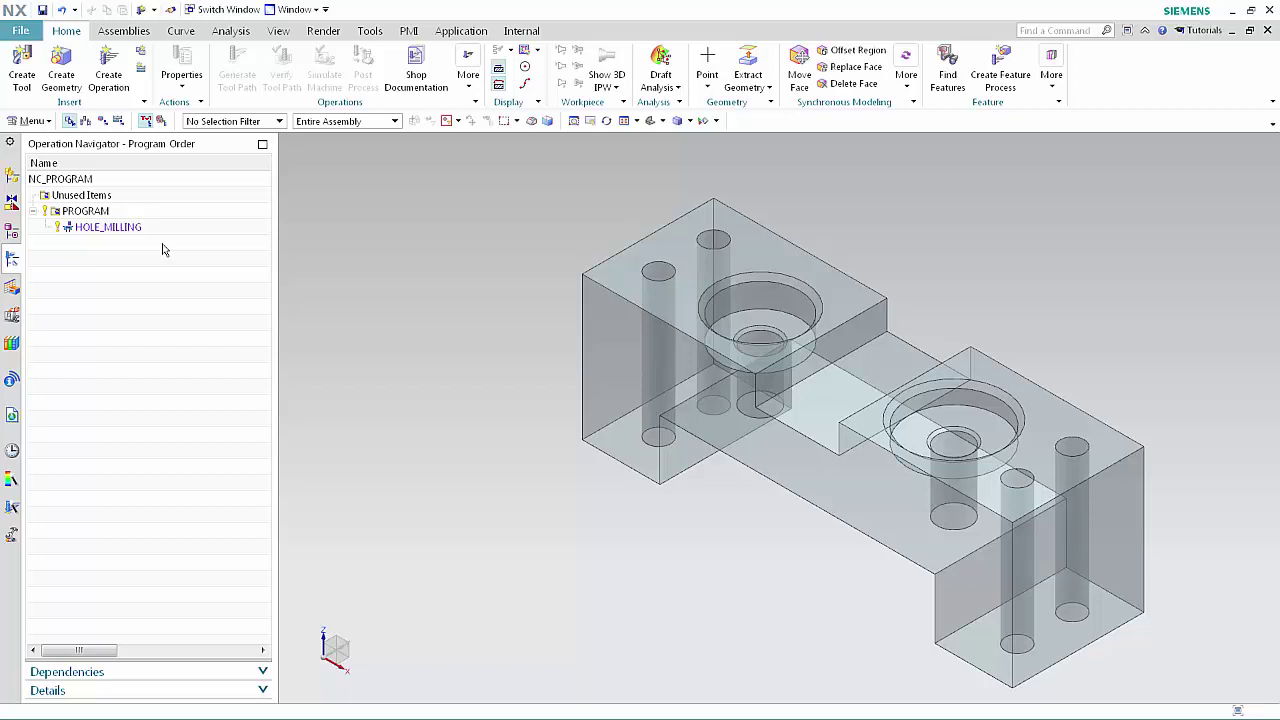
# Step: Start a new operation from Create Operation on the Home tab
pyautogui.click(106, 80)
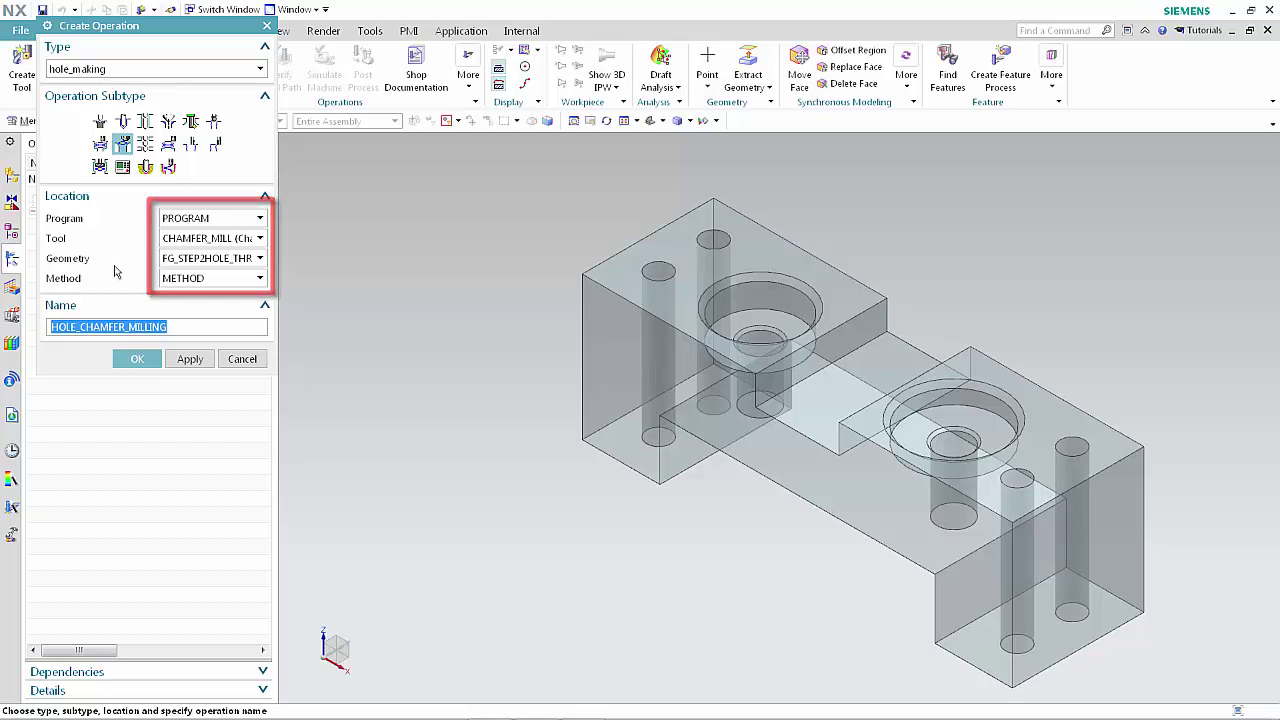
# Step: Create the hole_making HOLE_CHAMFER_MILLING operation with CHAMFER_MILL and FG_STEP2HOLE geometry
pyautogui.click(131, 362)
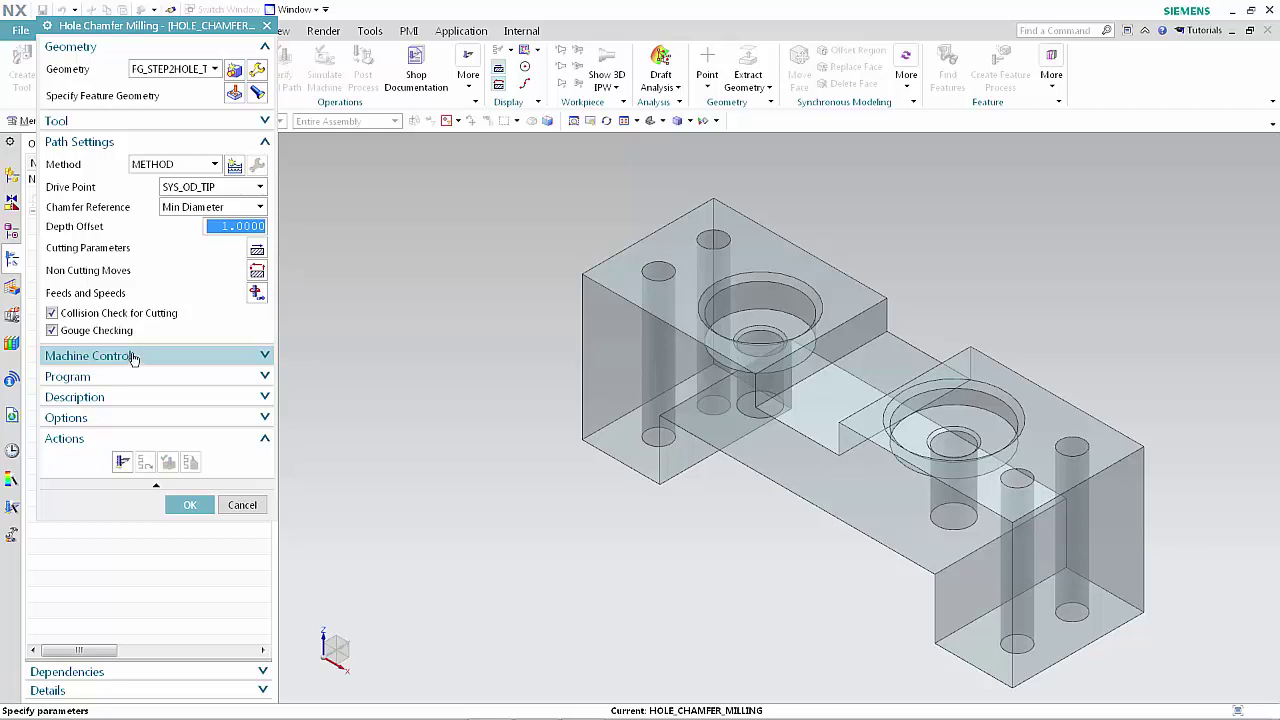
# Step: Display the targeted chamfer faces and review the 30 mm, 45° chamfer mill definition
pyautogui.click(257, 93)
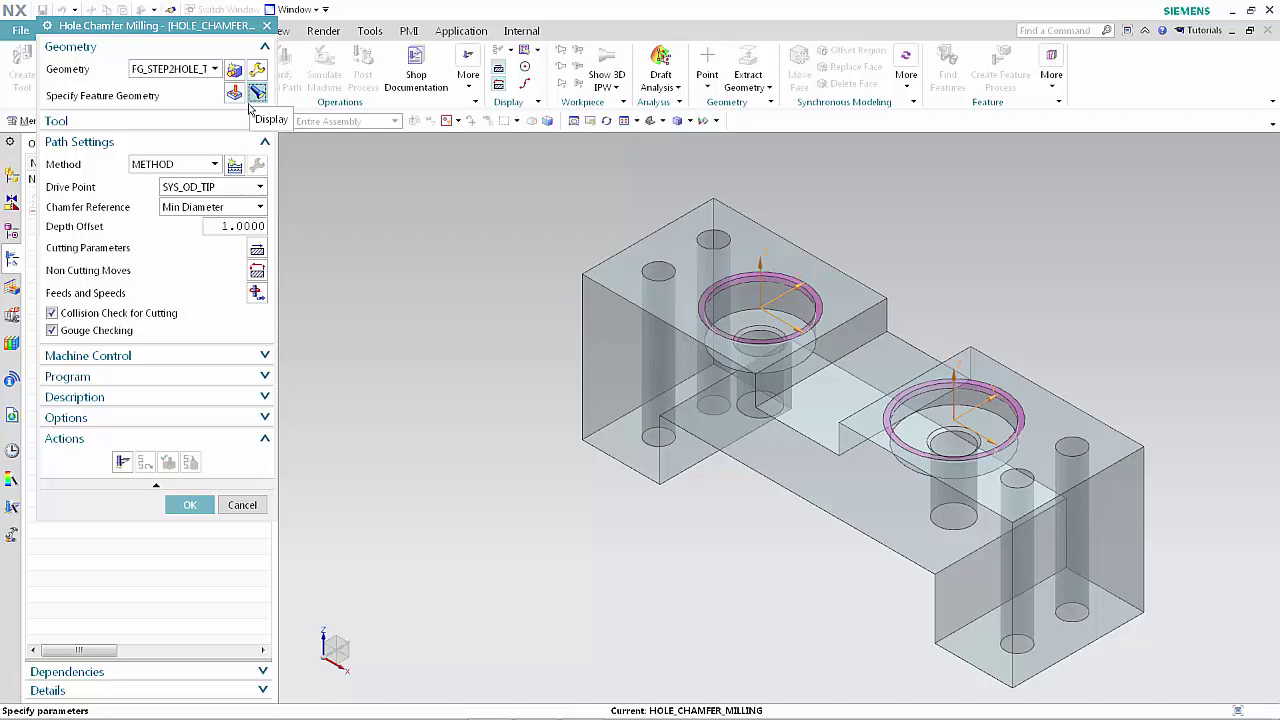
pyautogui.click(255, 120)
pyautogui.click(257, 146)
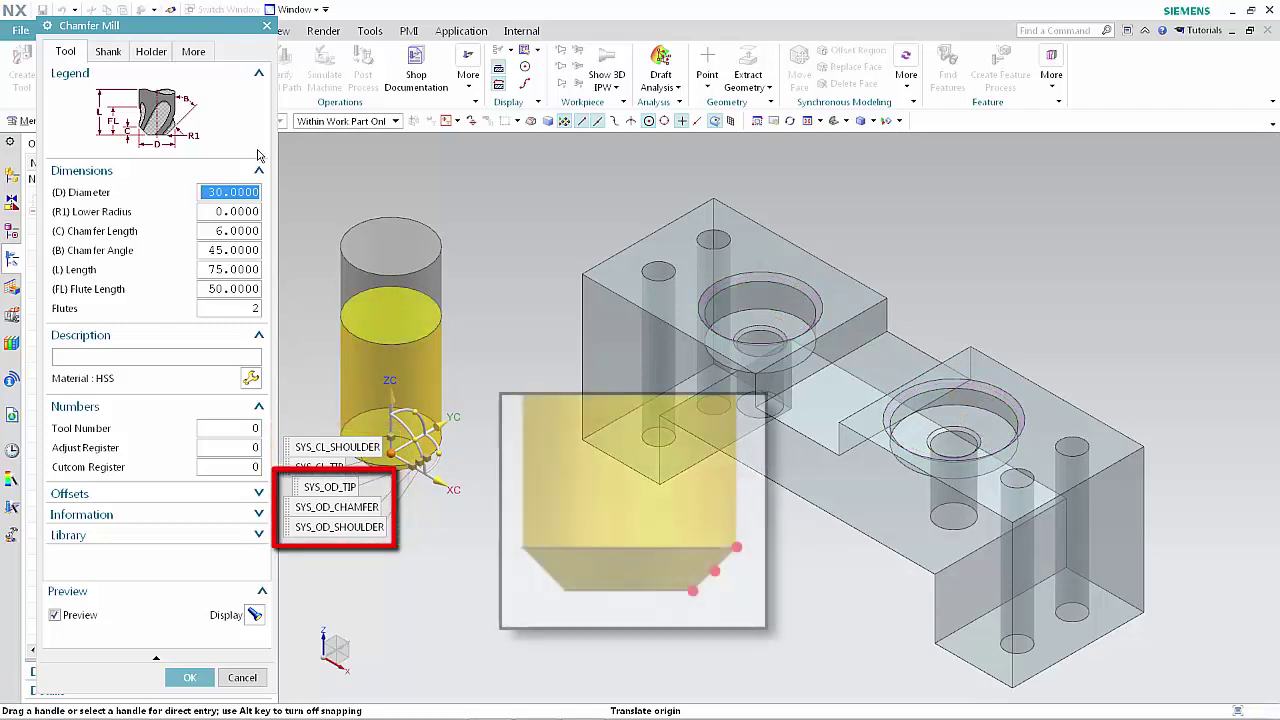
# Step: Accept the Chamfer Mill definition and bring up the operation's Cutting Parameters
pyautogui.click(192, 678)
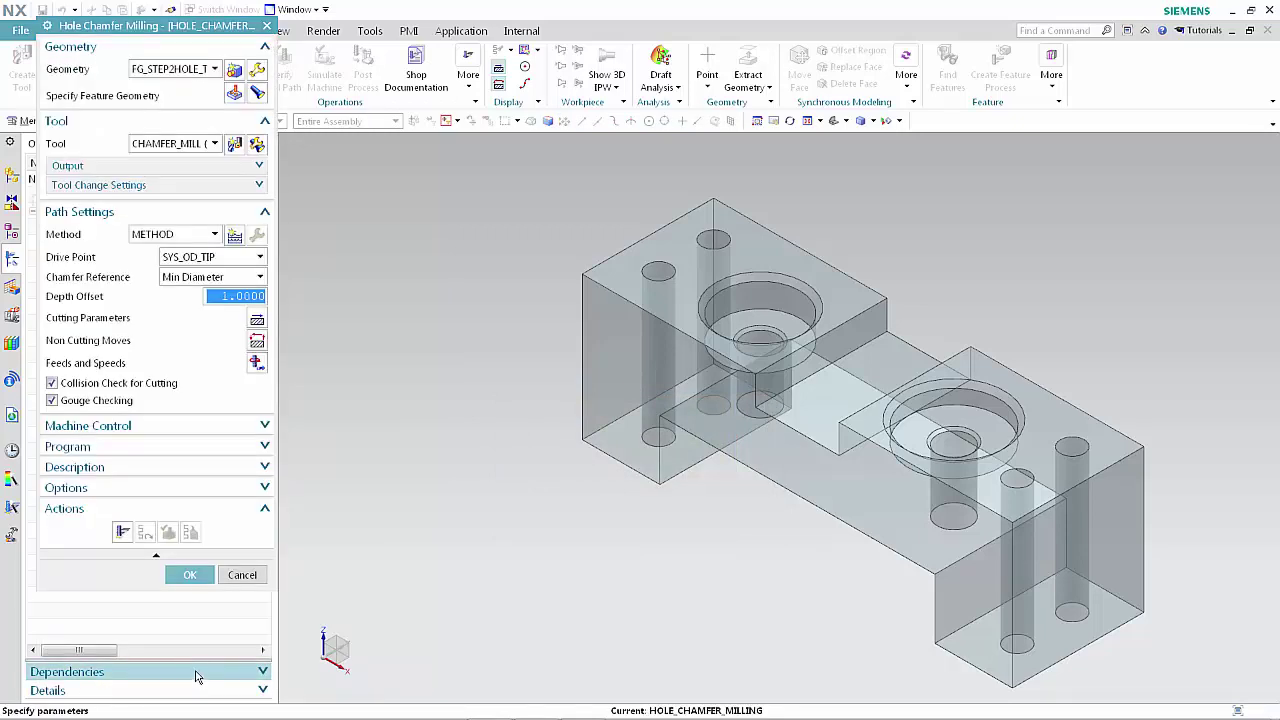
pyautogui.click(257, 321)
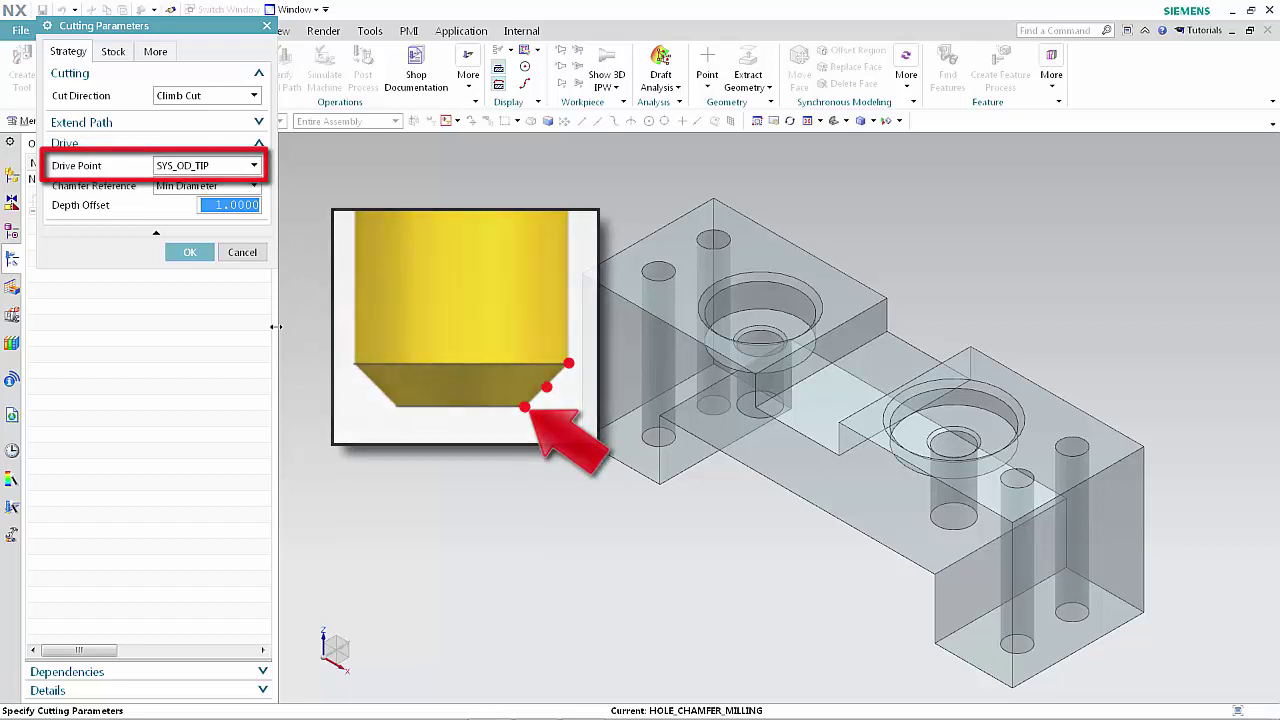
# Step: Keep SYS_OD_TIP as drive point and set Depth Offset to 3 in Cutting Parameters
pyautogui.click(253, 168)
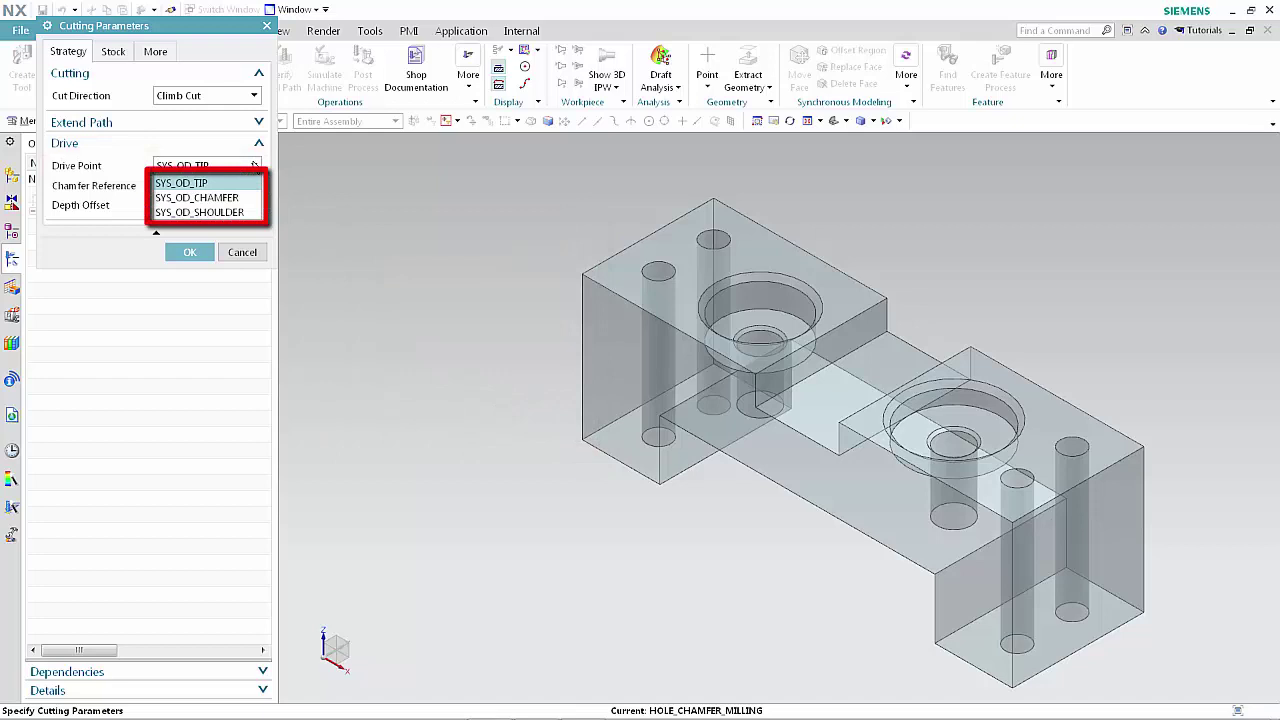
pyautogui.click(254, 166)
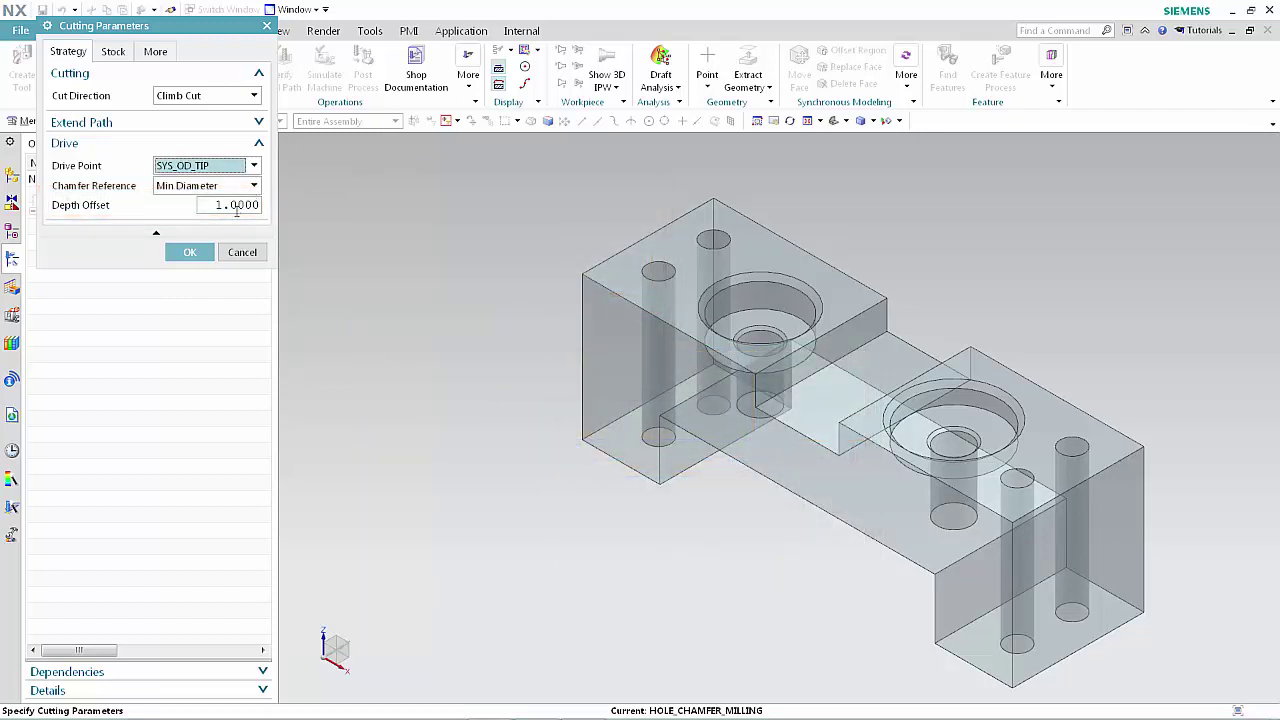
pyautogui.click(238, 204)
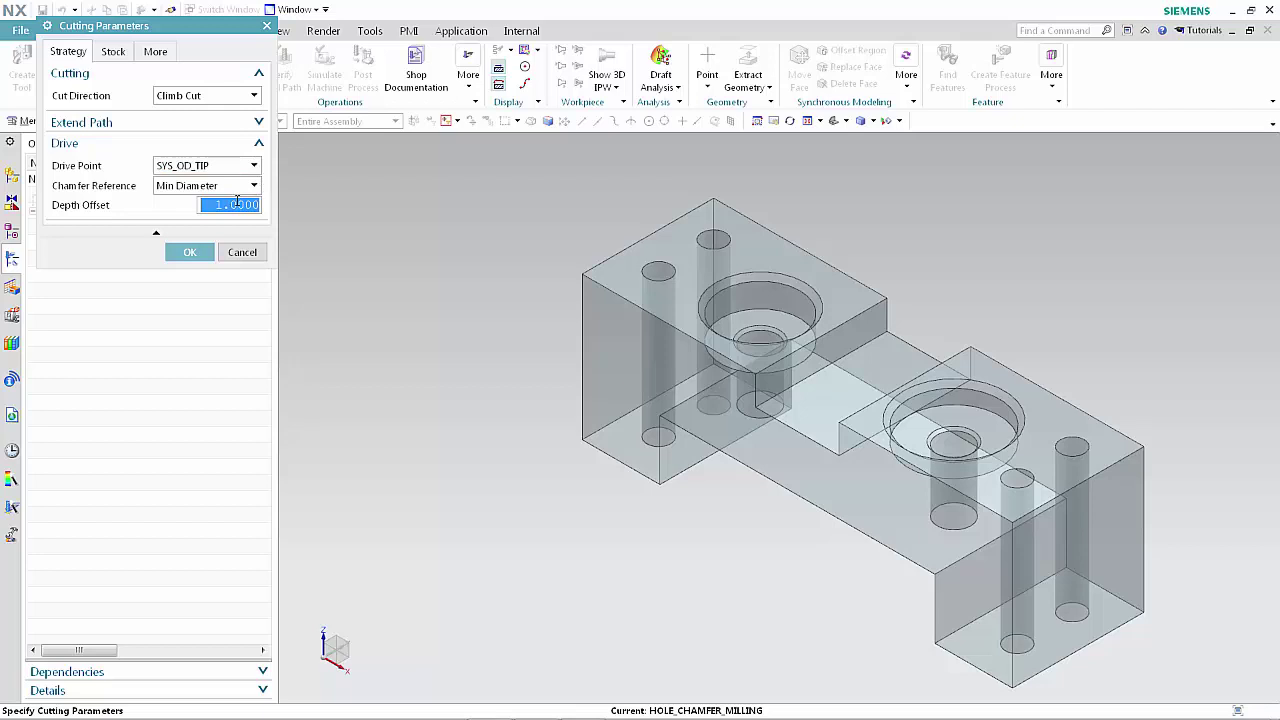
pyautogui.write('3')
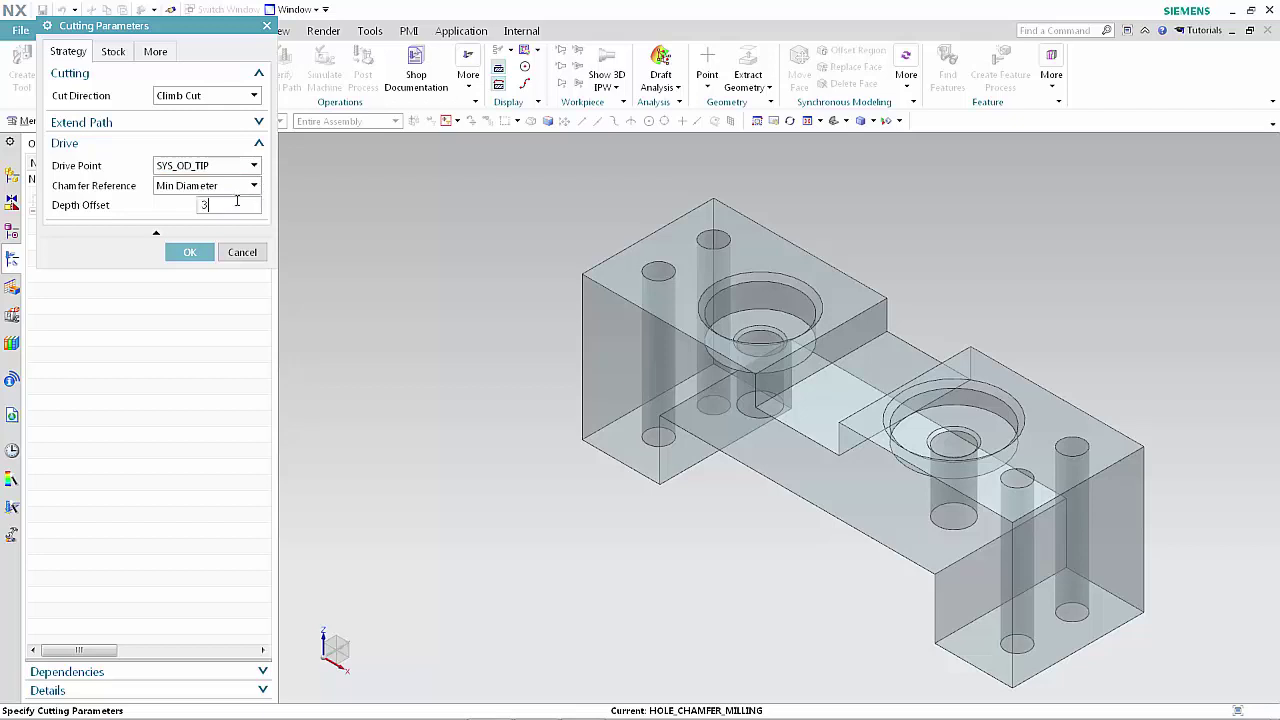
pyautogui.click(198, 255)
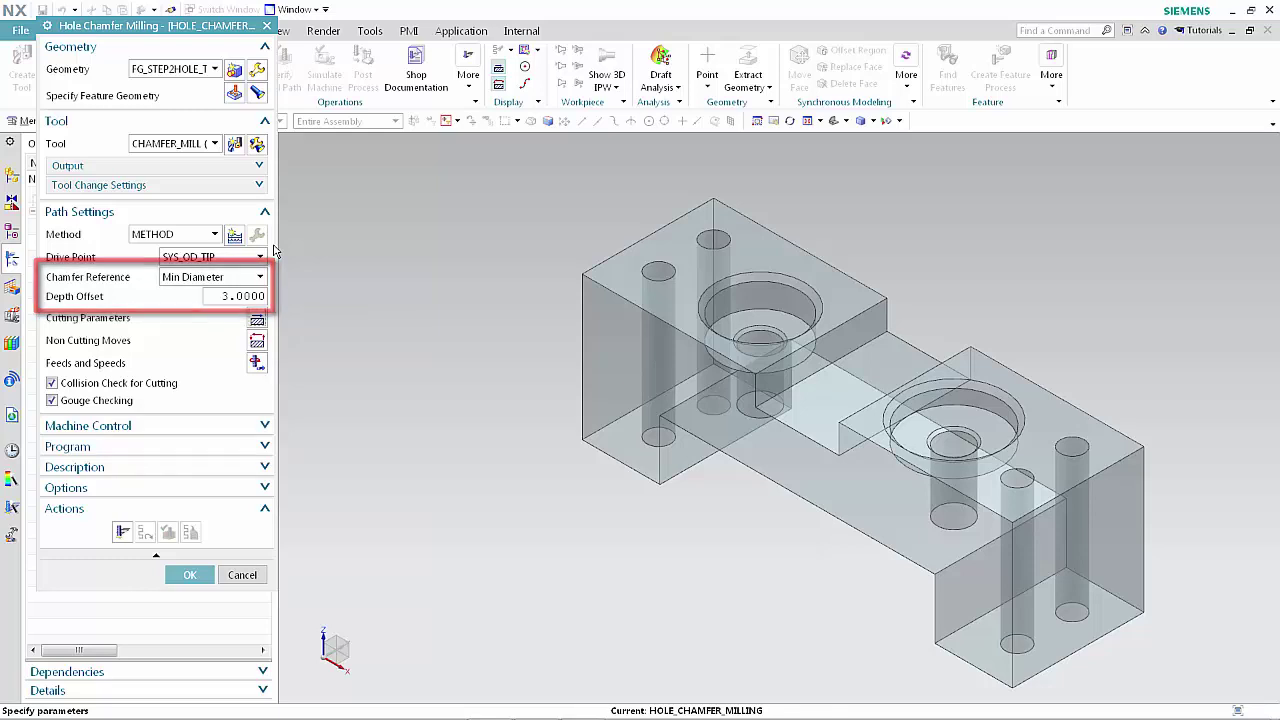
# Step: From a front view, generate the chamfer toolpath and step through its replay
pyautogui.moveTo(551, 551); pyautogui.dragTo(601, 566, button='middle')
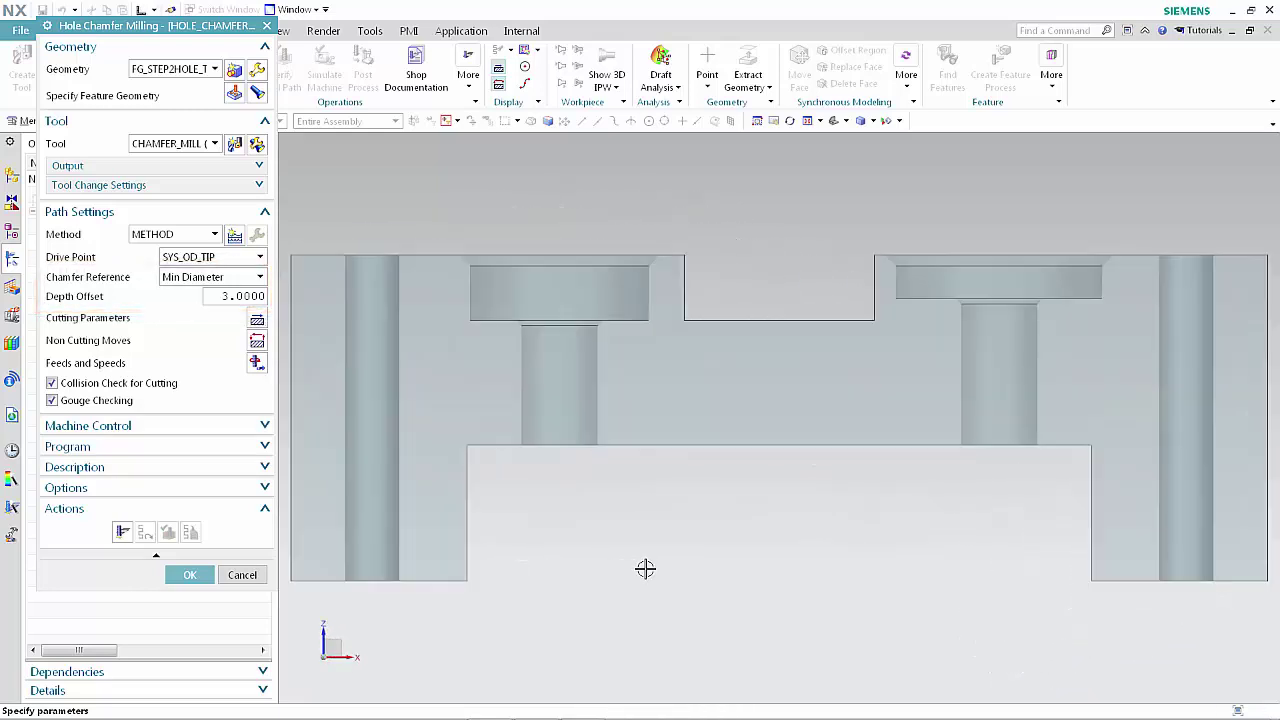
pyautogui.click(122, 532)
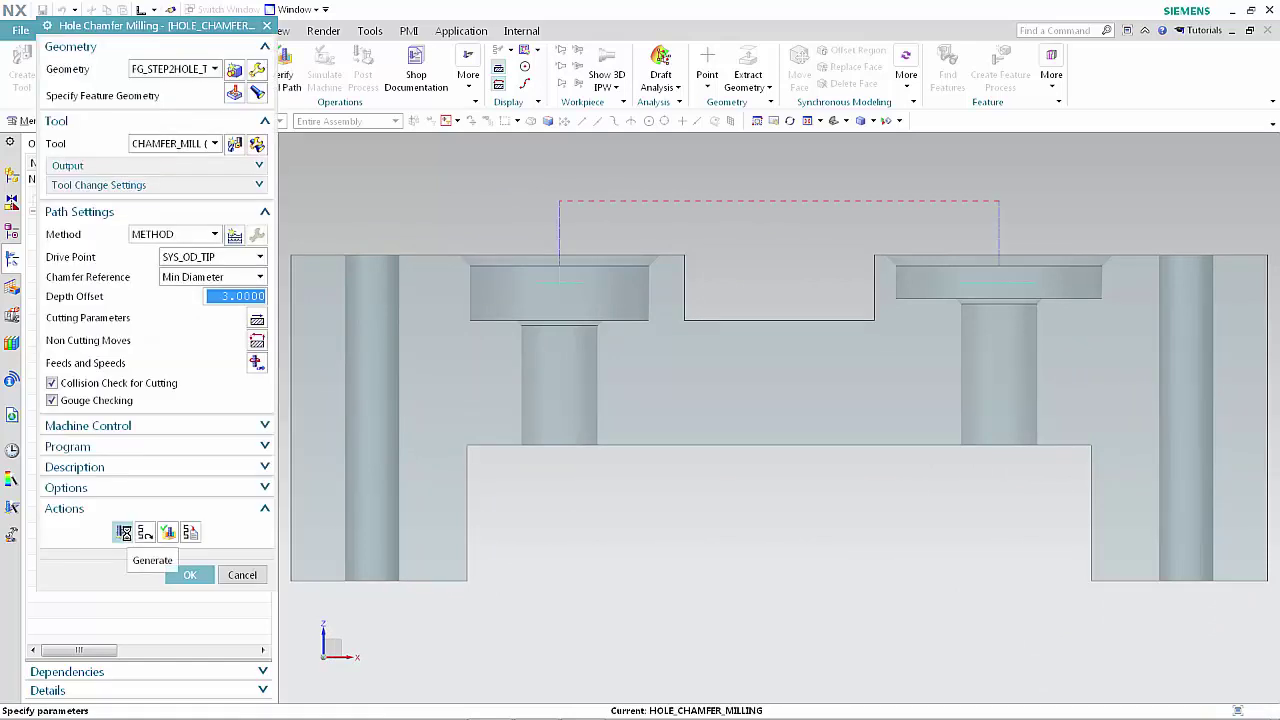
pyautogui.click(168, 533)
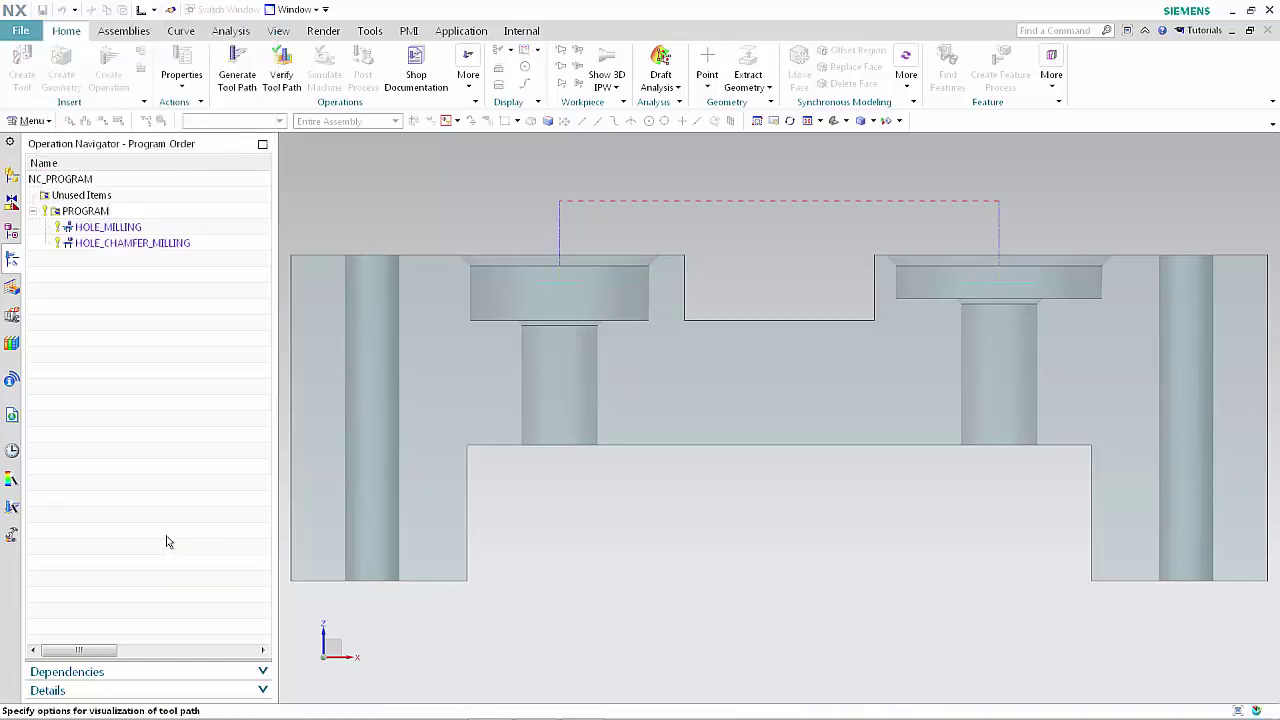
pyautogui.click(179, 578)
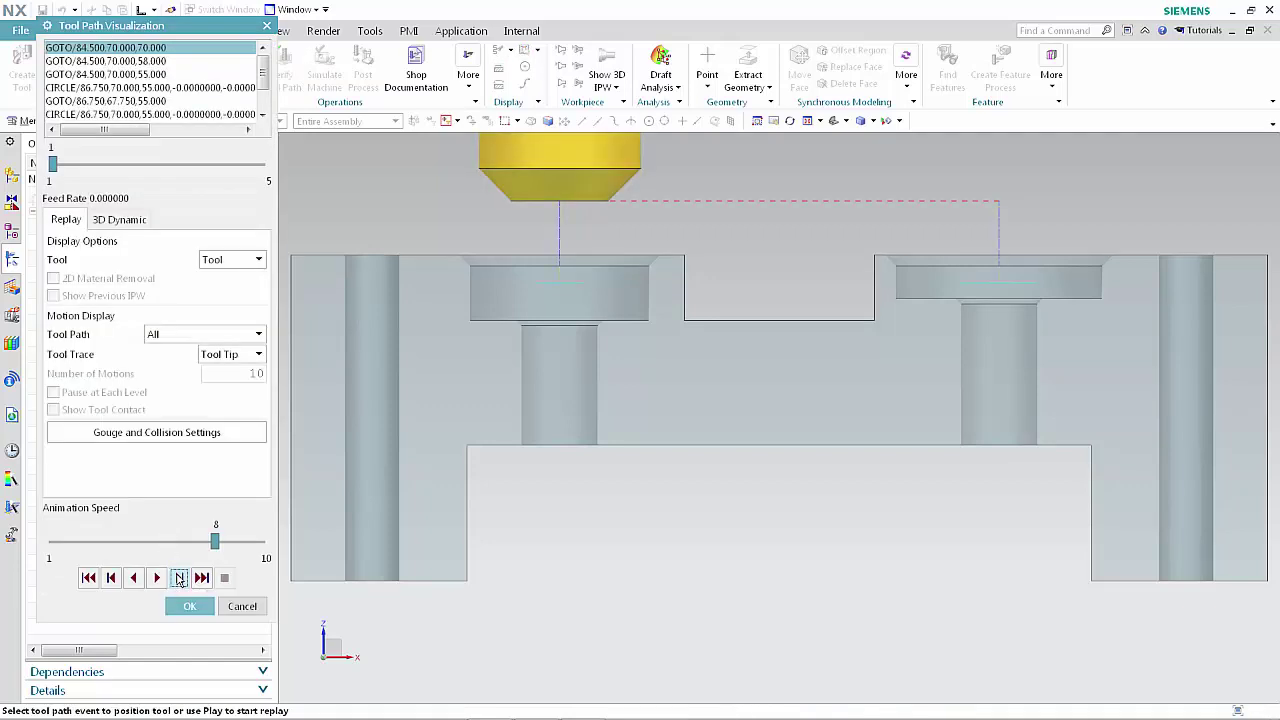
pyautogui.click(179, 578)
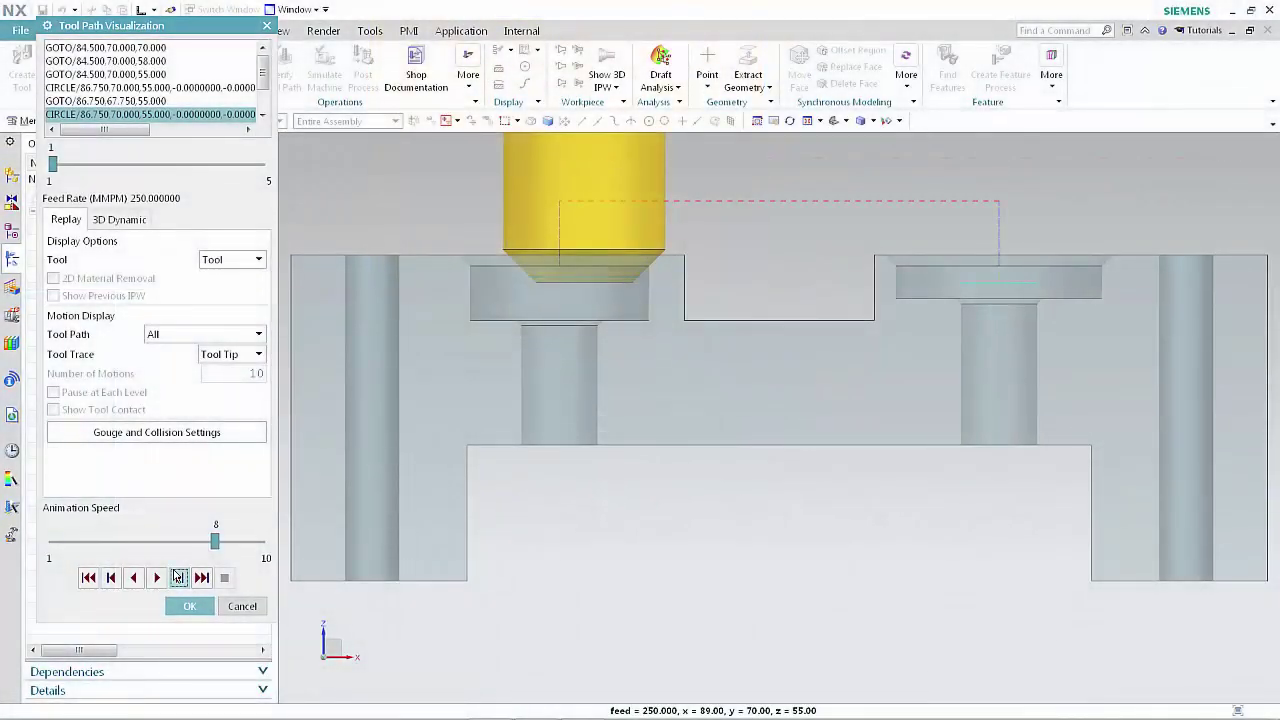
pyautogui.click(179, 577)
pyautogui.click(190, 607)
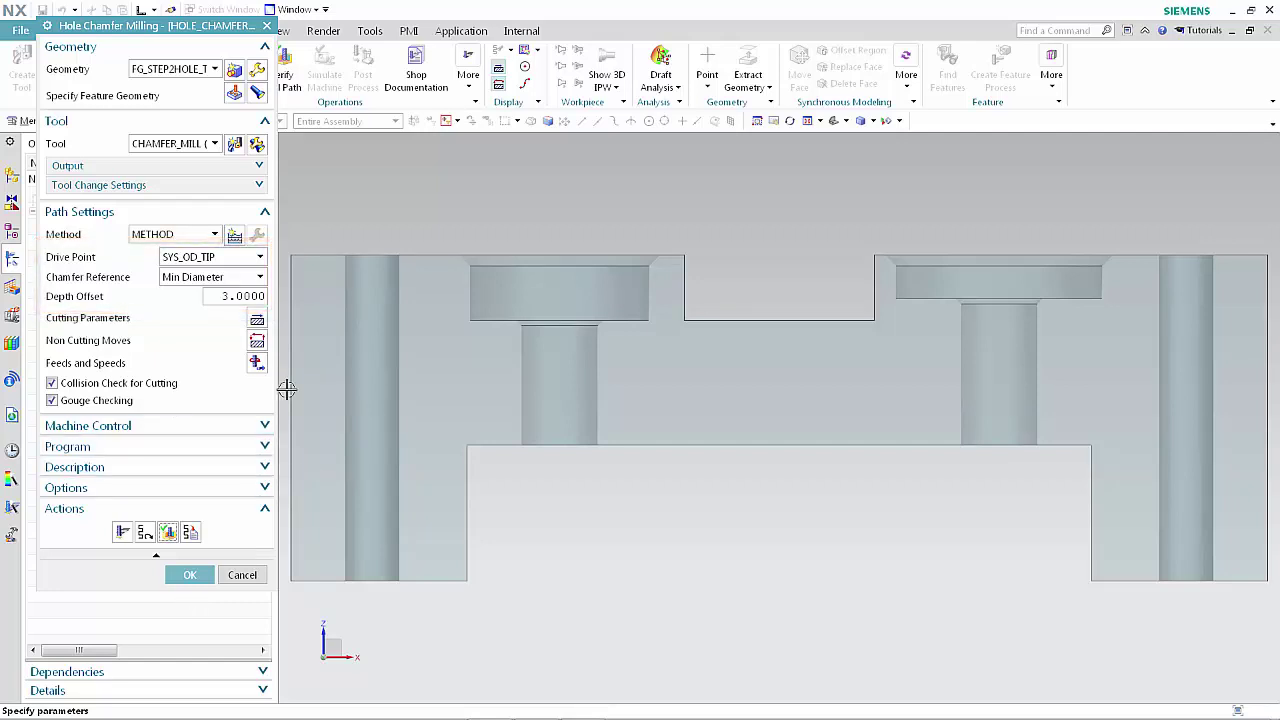
# Step: Use SYS_OD_SHOULDER drive point, Max Diameter reference, depth offset -3, then regenerate
pyautogui.click(260, 257)
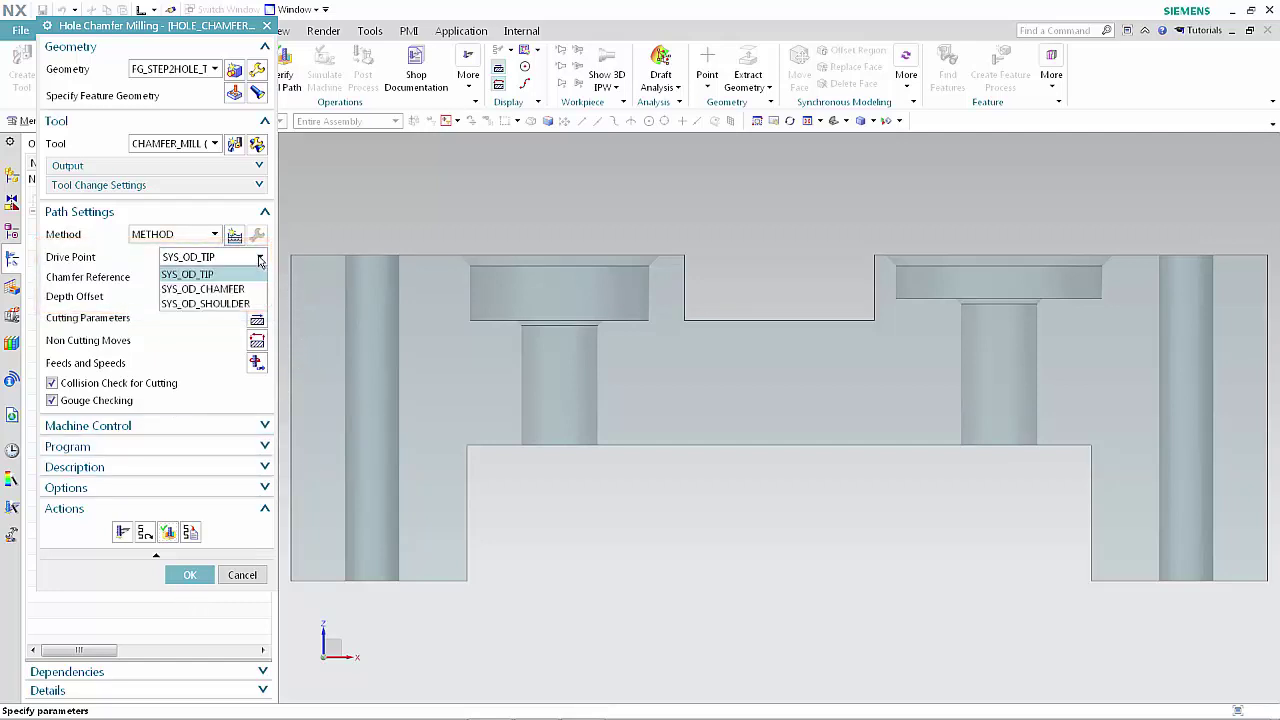
pyautogui.click(241, 304)
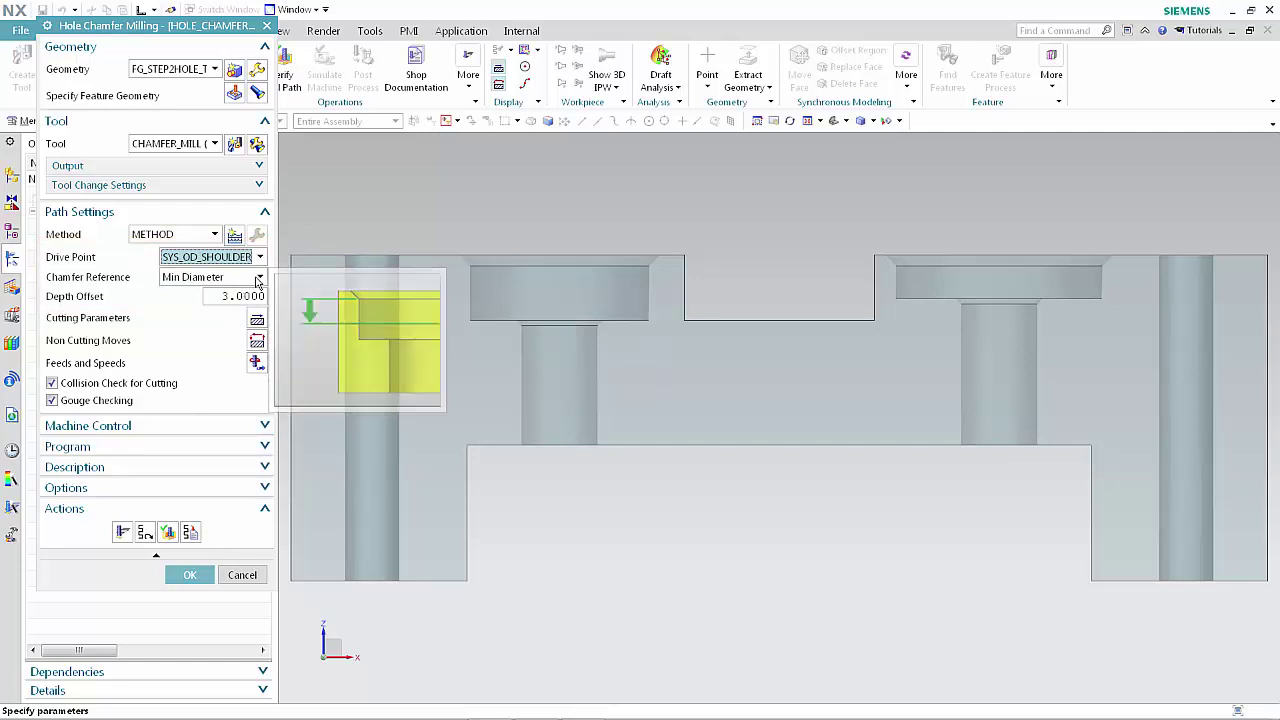
pyautogui.click(258, 278)
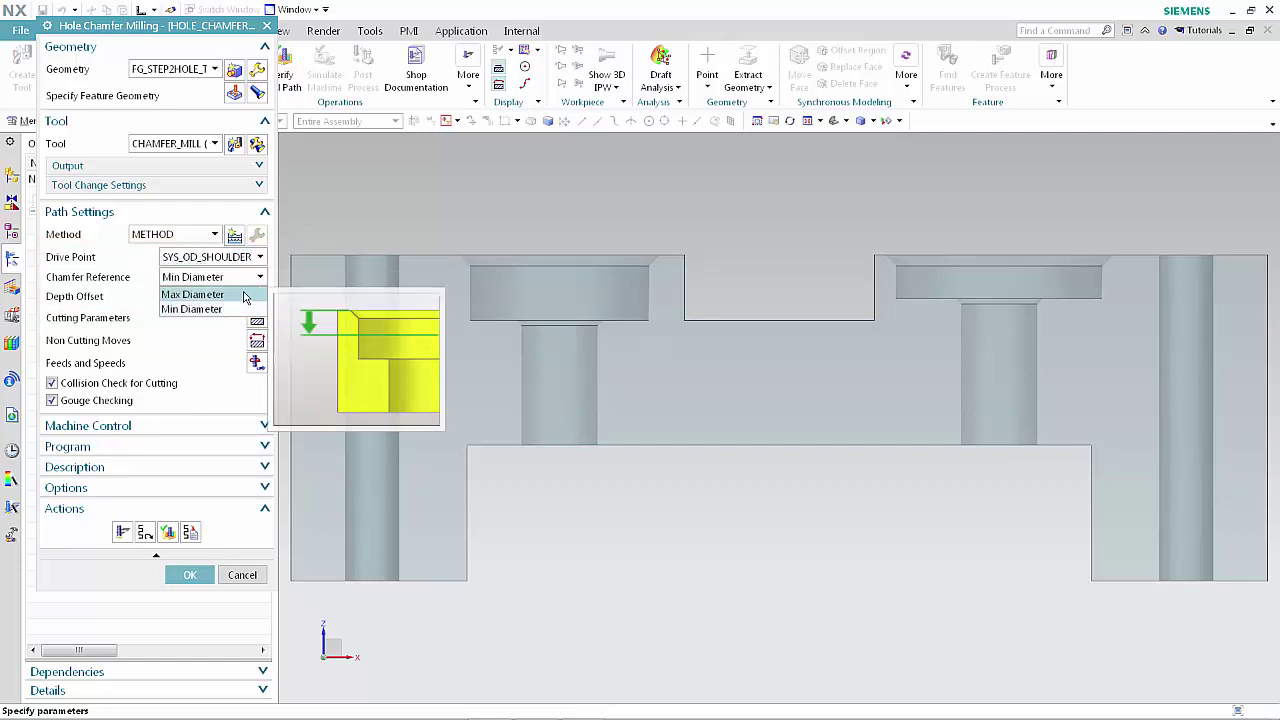
pyautogui.click(246, 293)
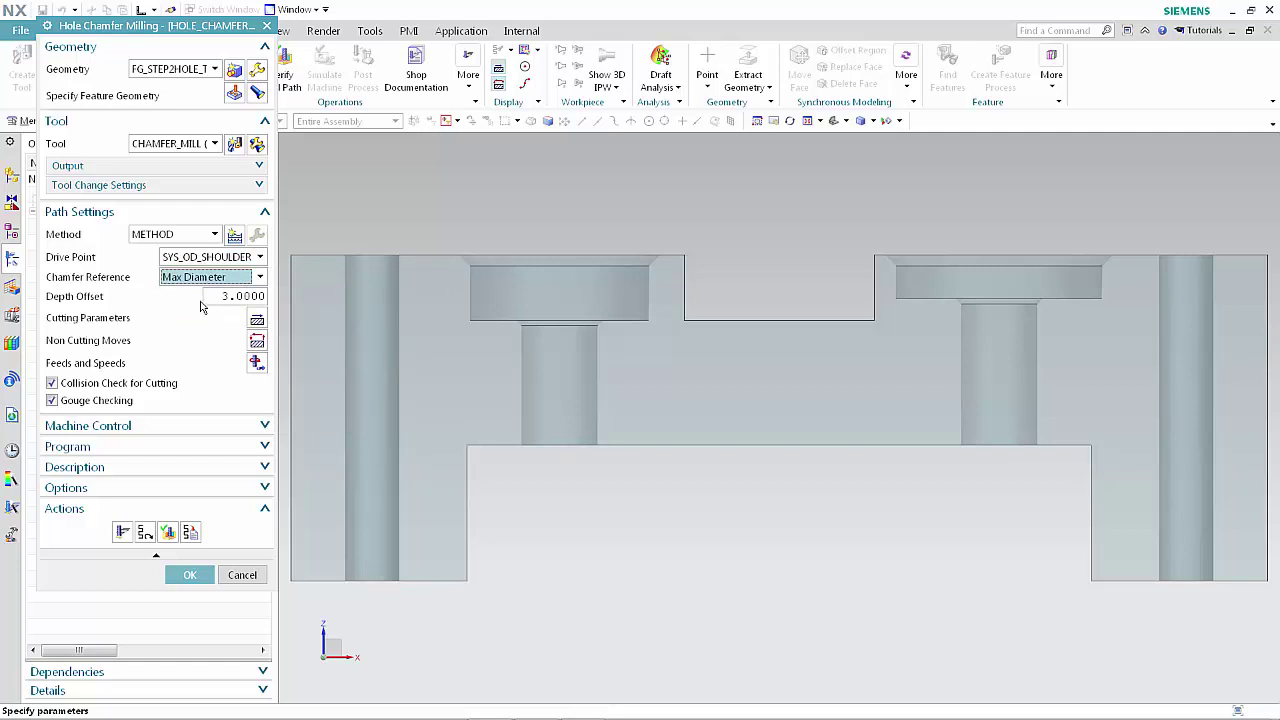
pyautogui.click(222, 296)
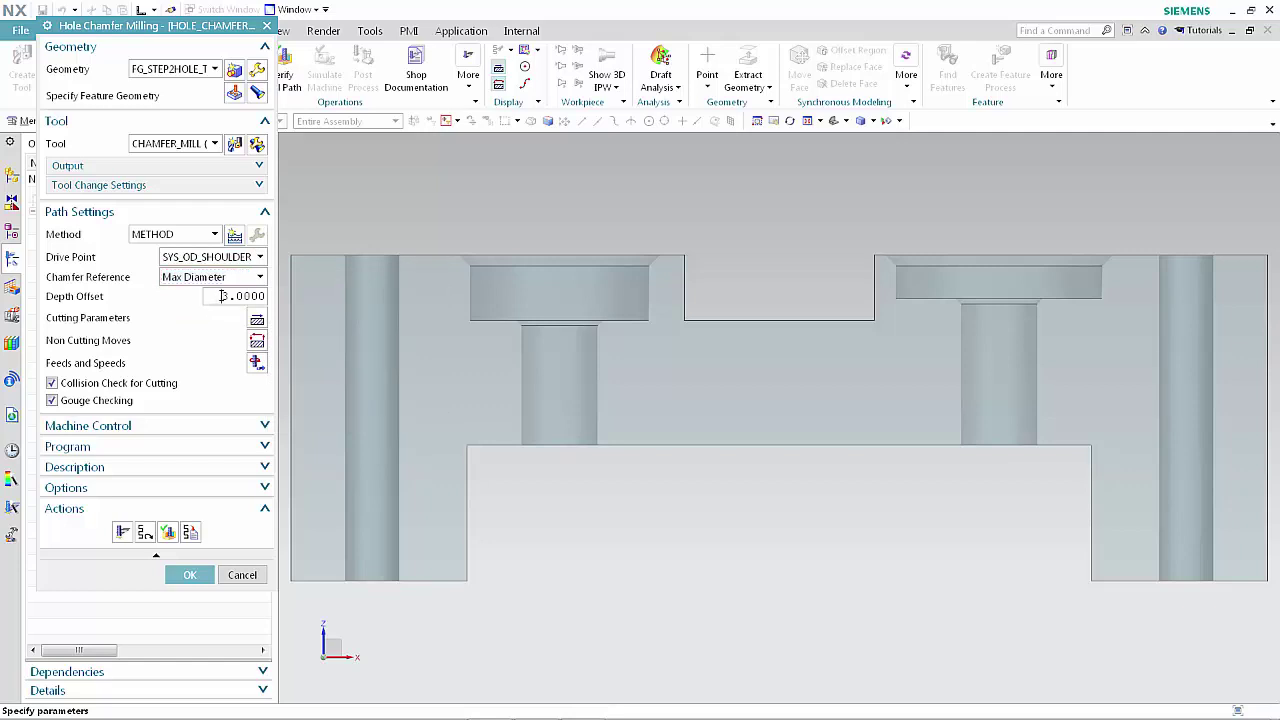
pyautogui.write('-')
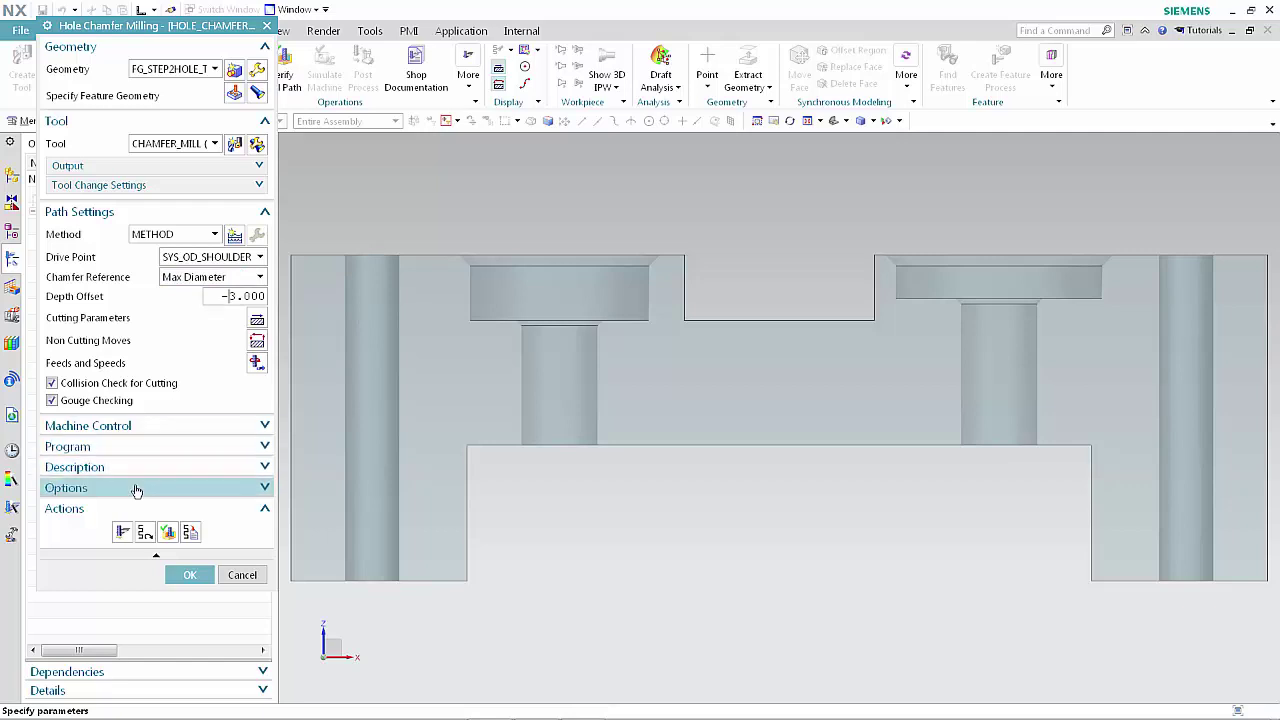
pyautogui.click(120, 533)
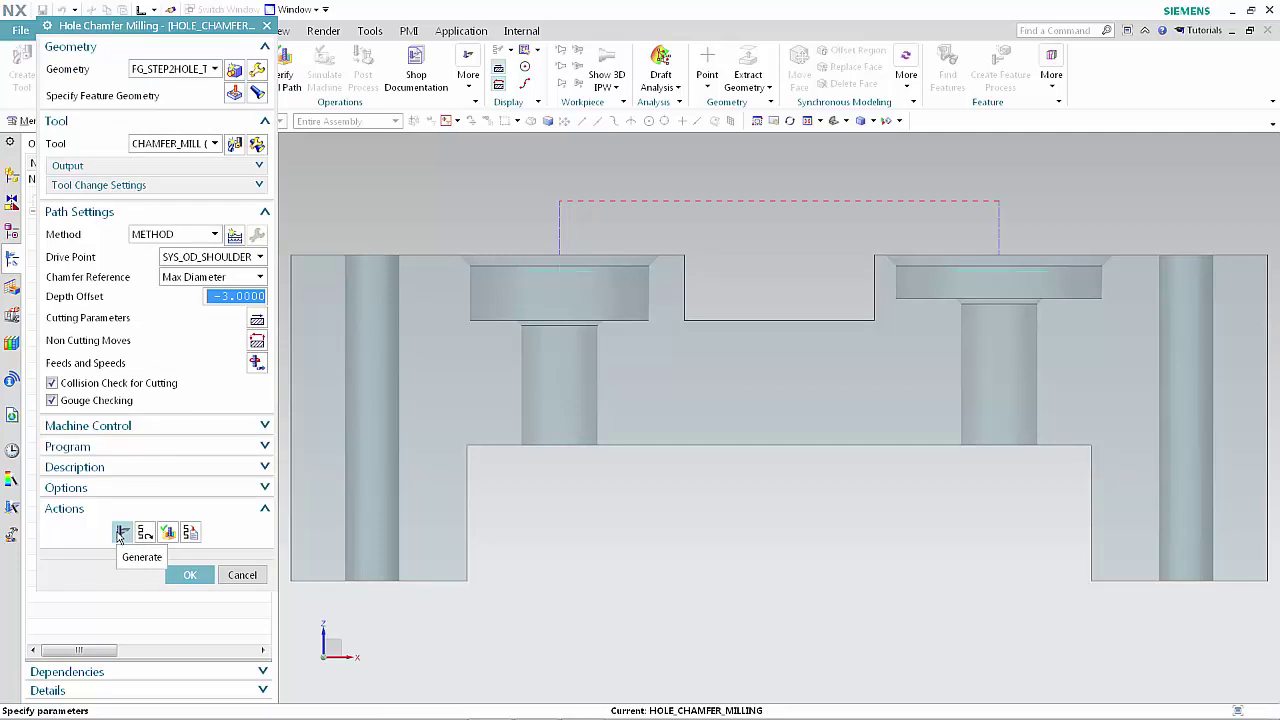
# Step: Step through the regenerated toolpath replay, then save HOLE_CHAMFER_MILLING under PROGRAM
pyautogui.click(167, 533)
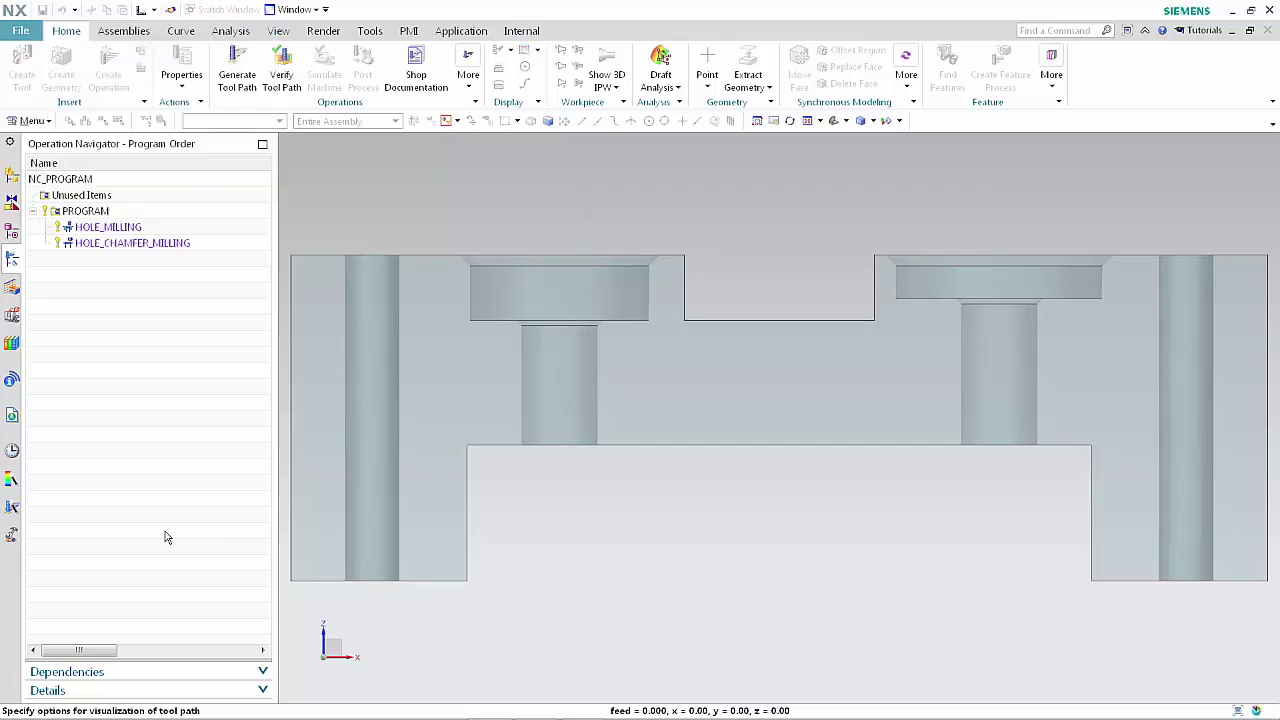
pyautogui.click(179, 578)
pyautogui.click(179, 578)
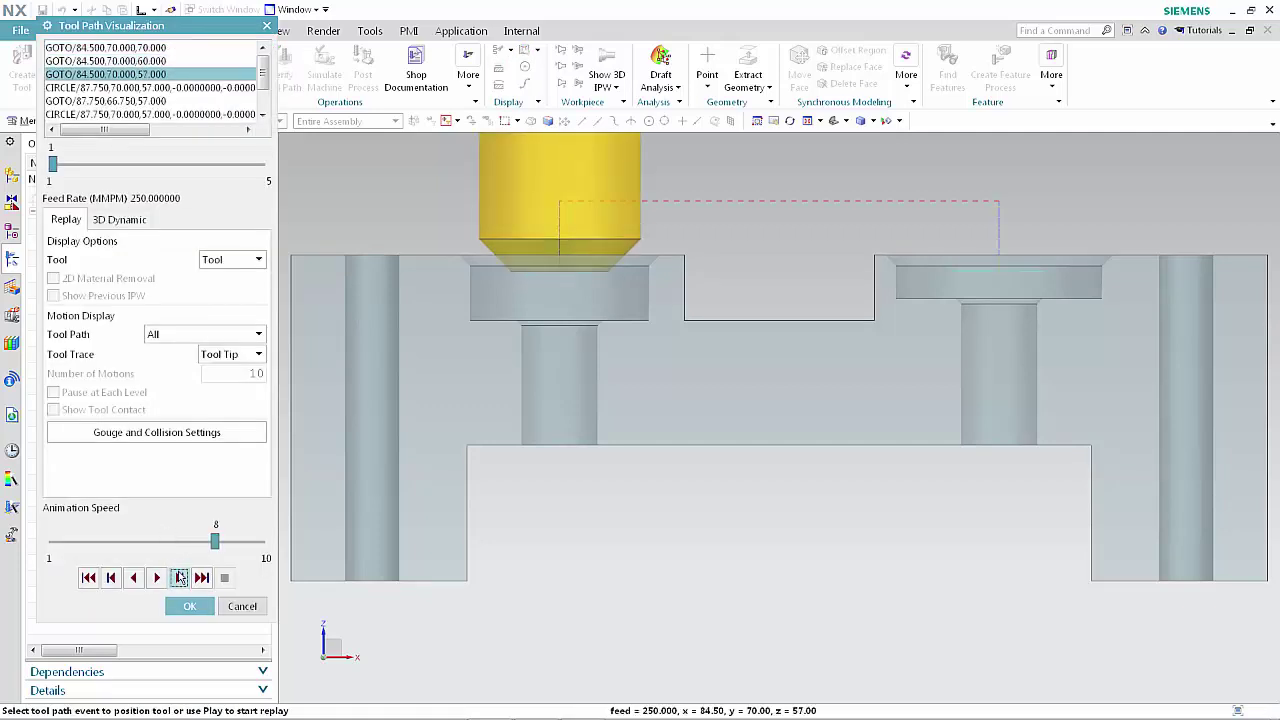
pyautogui.click(179, 578)
pyautogui.click(179, 578)
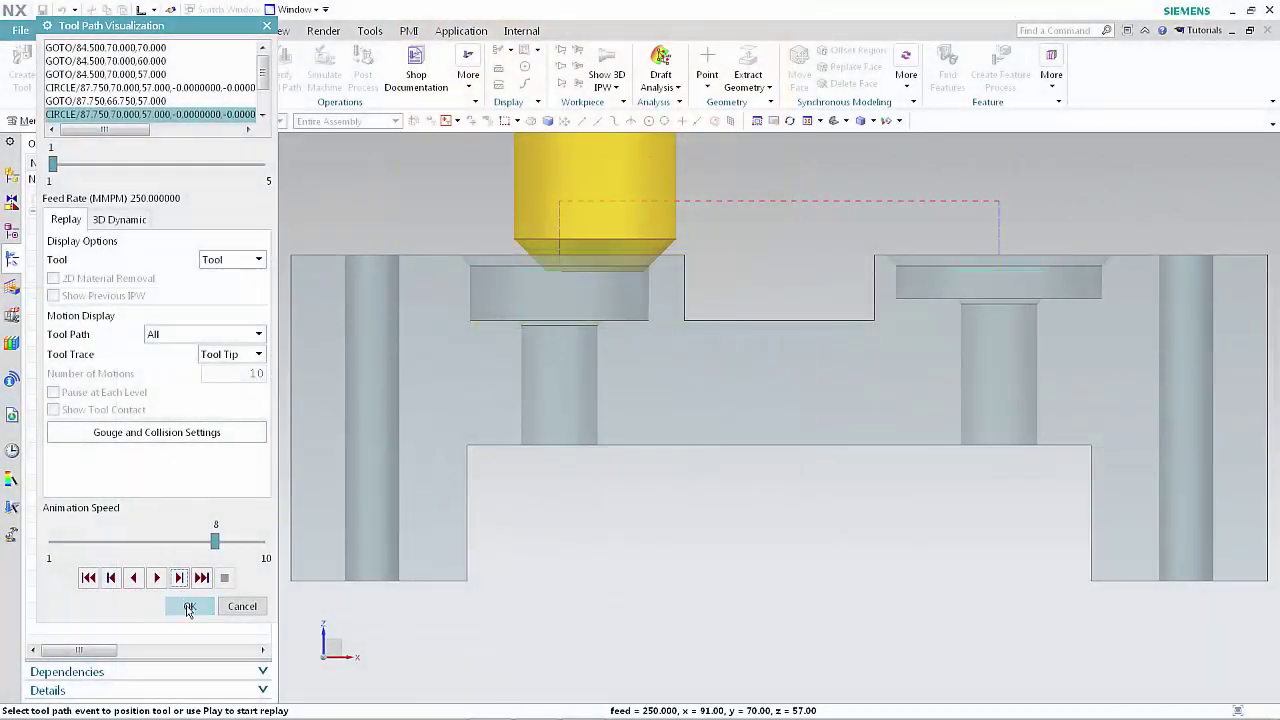
pyautogui.click(189, 607)
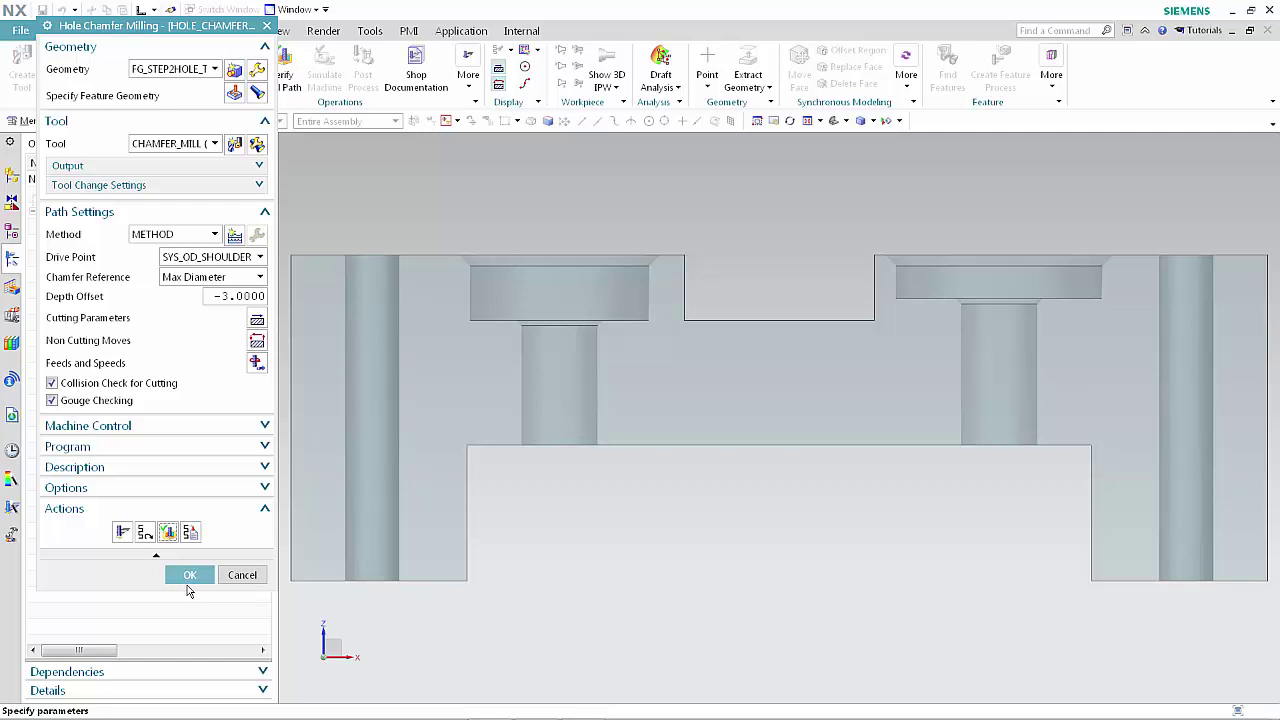
pyautogui.click(194, 577)
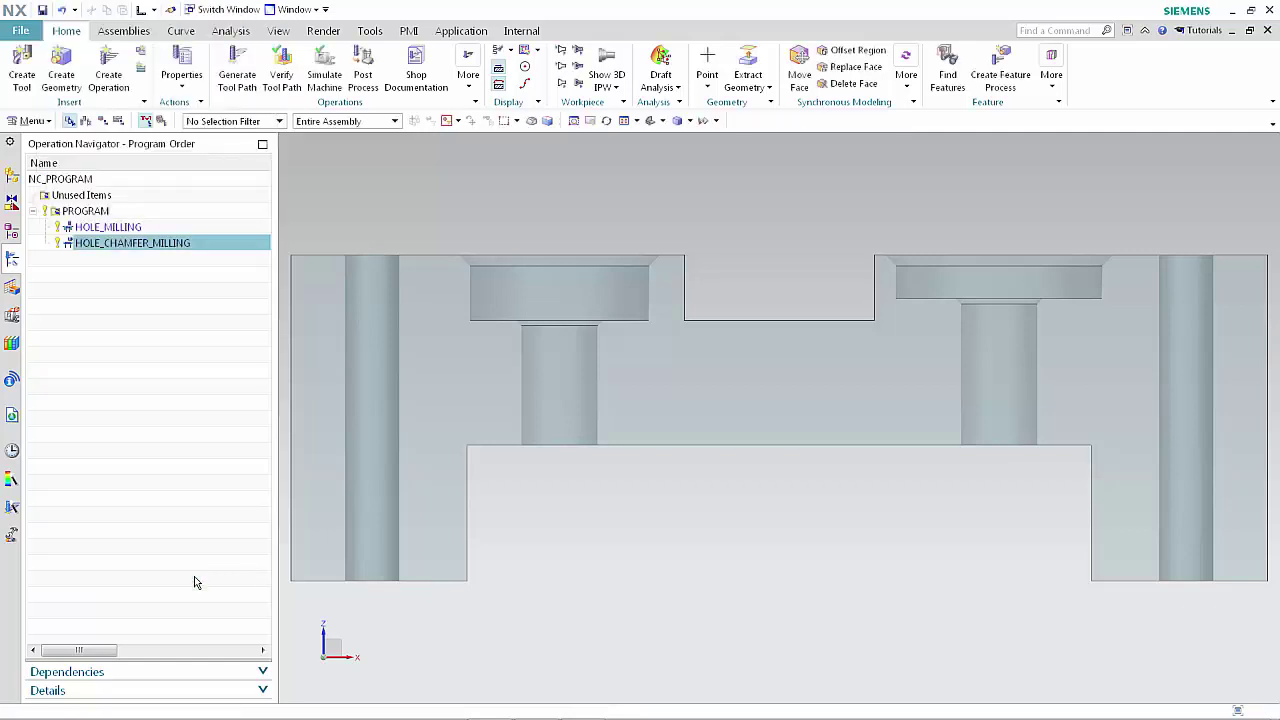